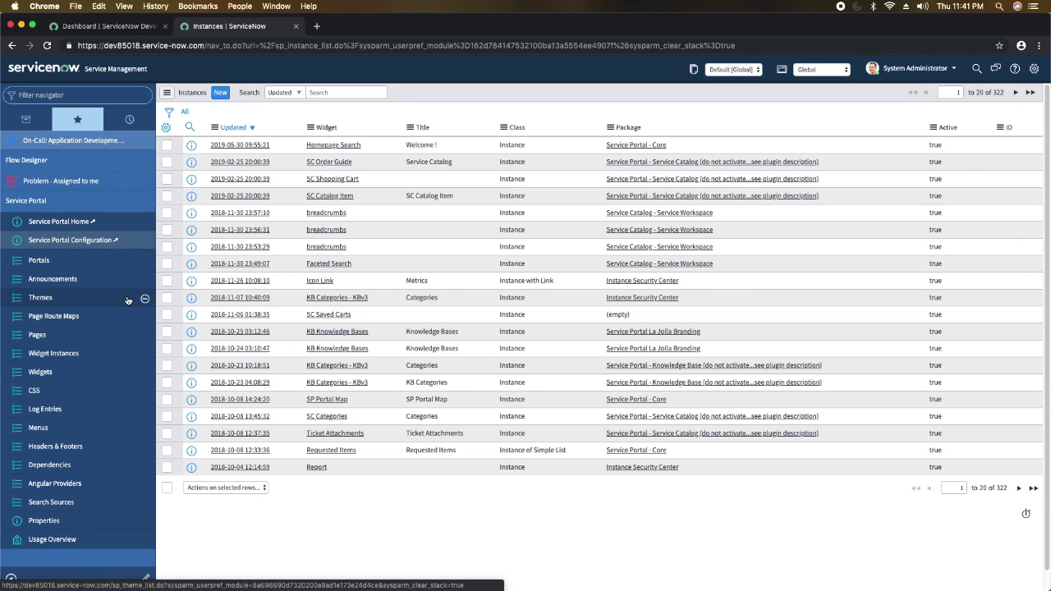
# Step: Open Service Portal Configuration, view the Branding Editor for Service Portal Demo, and return to the configuration home page
pyautogui.click(69, 242)
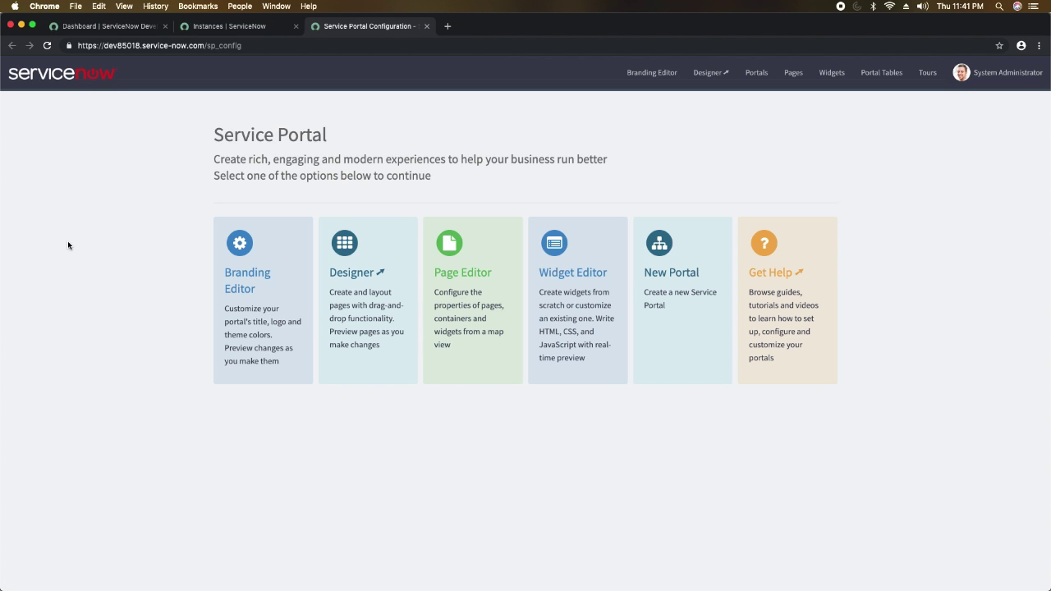
pyautogui.click(262, 289)
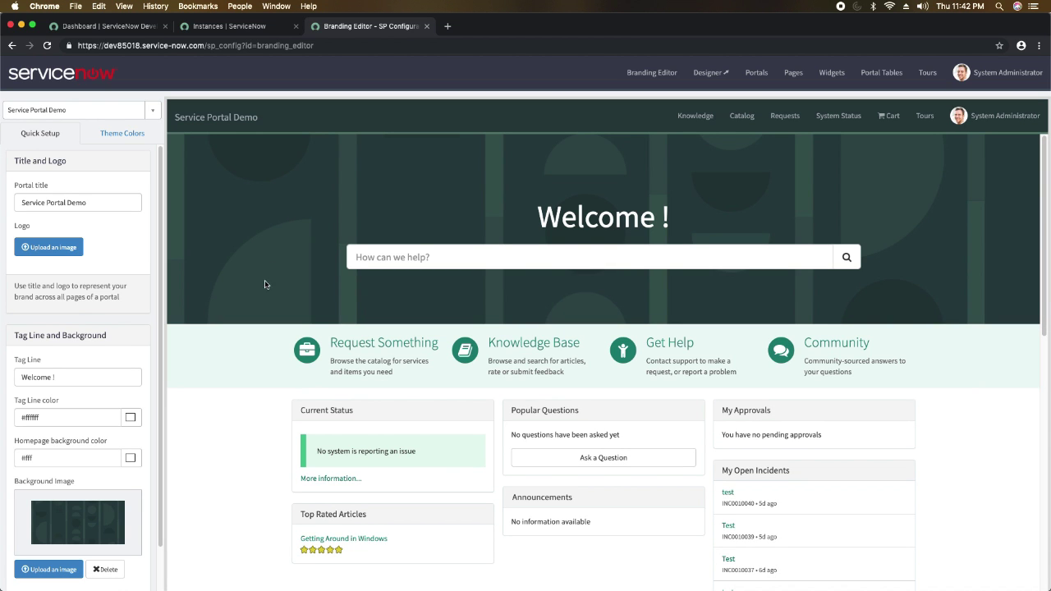
pyautogui.click(19, 46)
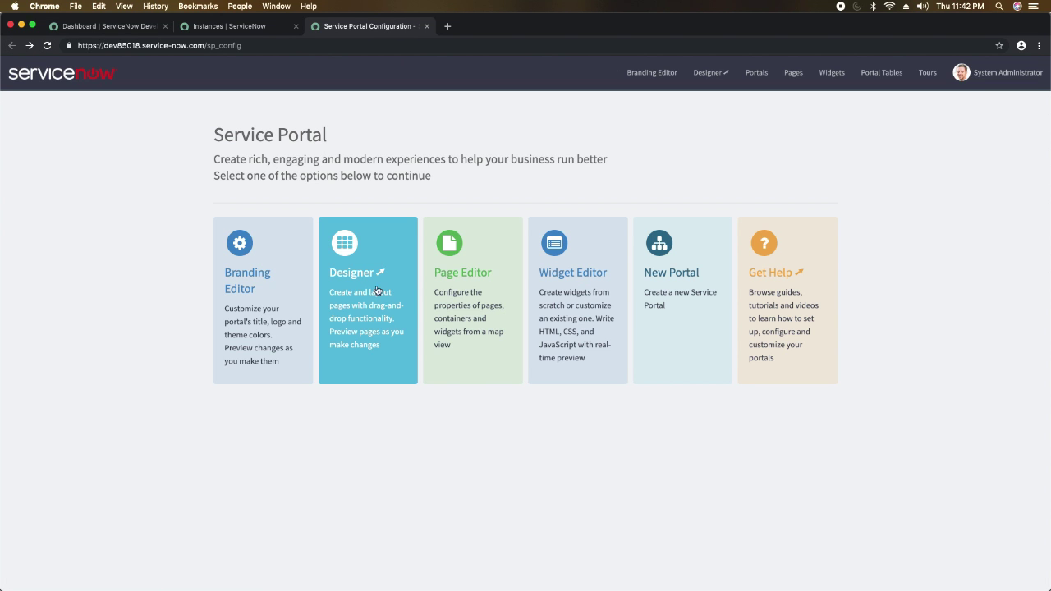
# Step: Open the Order Status page with ID sw_order_status in the Service Portal Designer
pyautogui.click(359, 289)
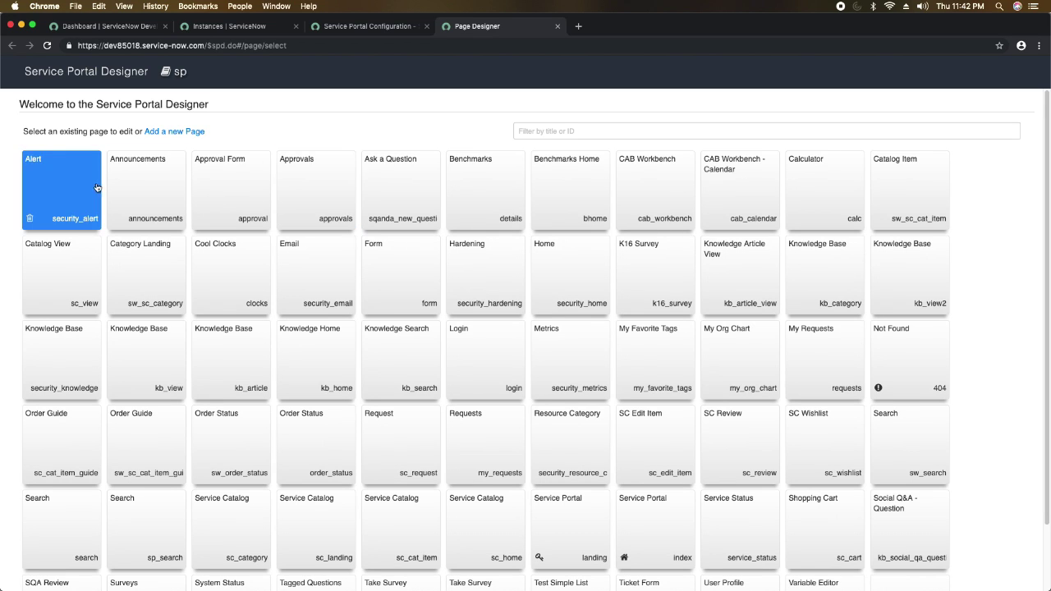
pyautogui.scroll(-2, 147, 283)
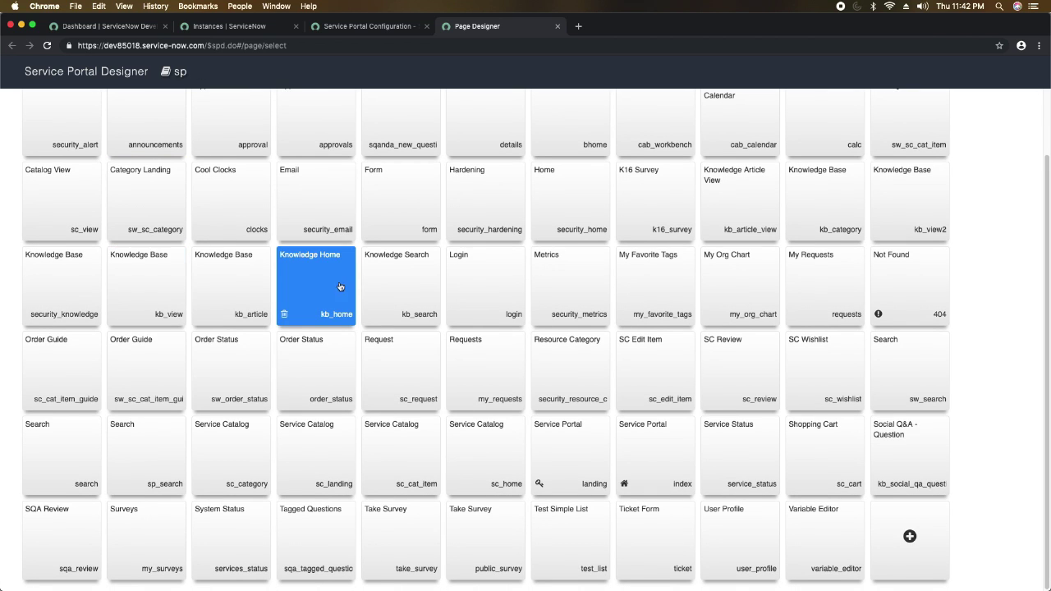
pyautogui.click(230, 363)
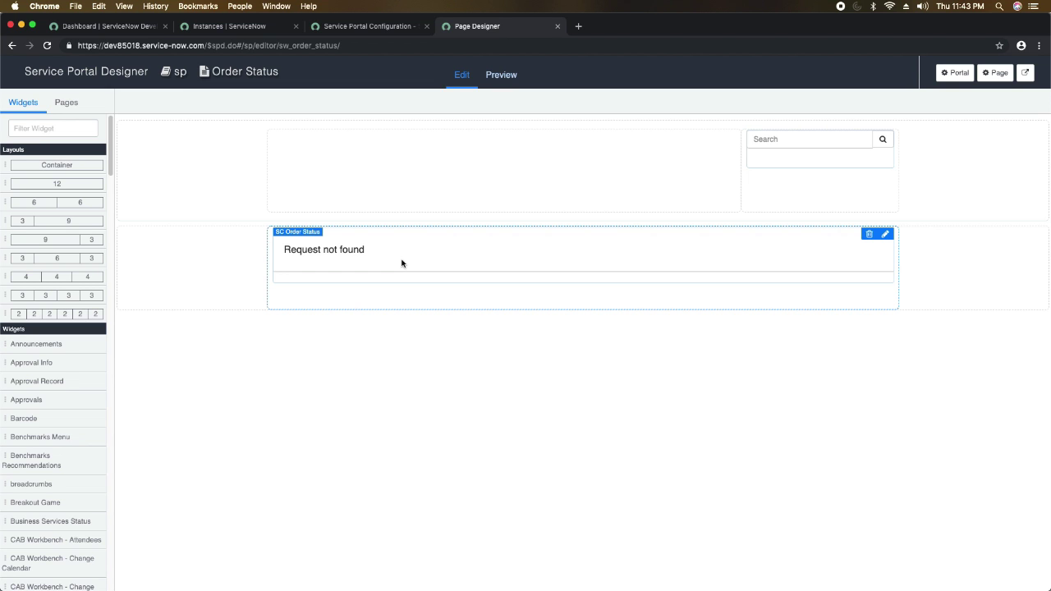
# Step: Preview the Order Status page in tablet, mobile and desktop layouts, and close the Designer
pyautogui.click(501, 75)
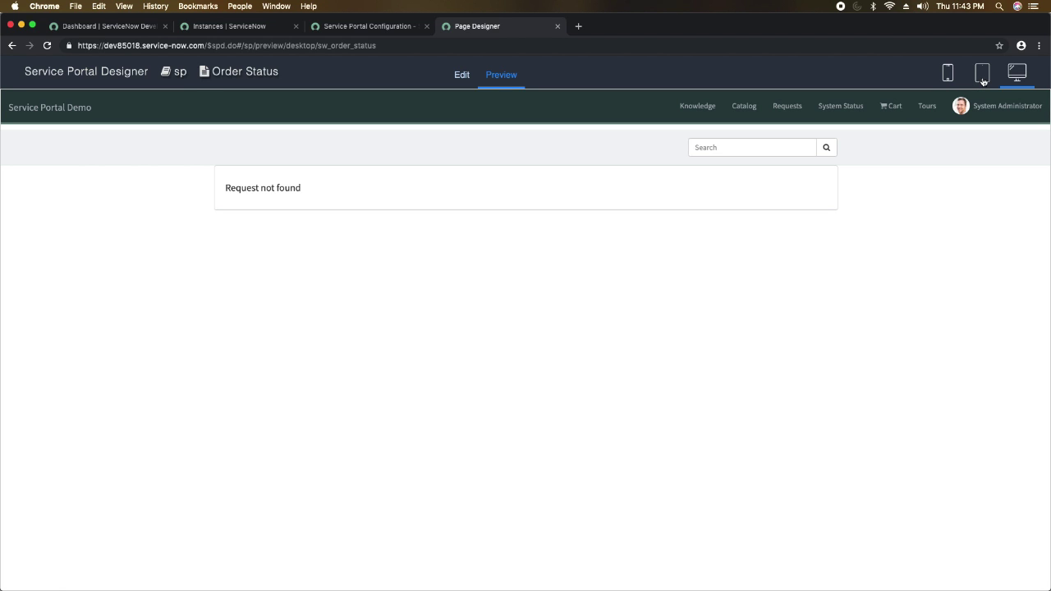
pyautogui.click(983, 81)
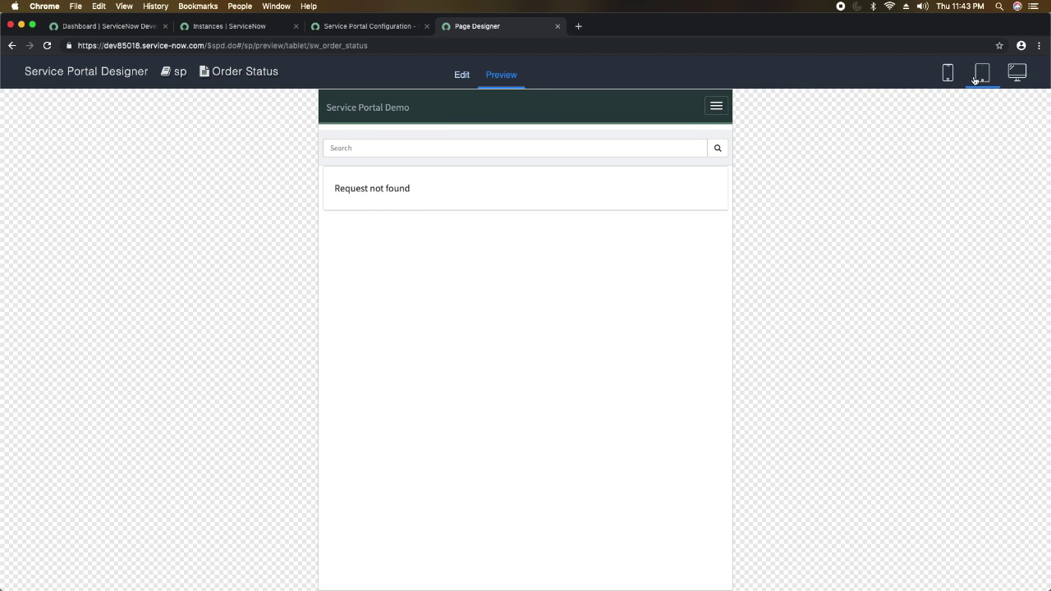
pyautogui.click(948, 76)
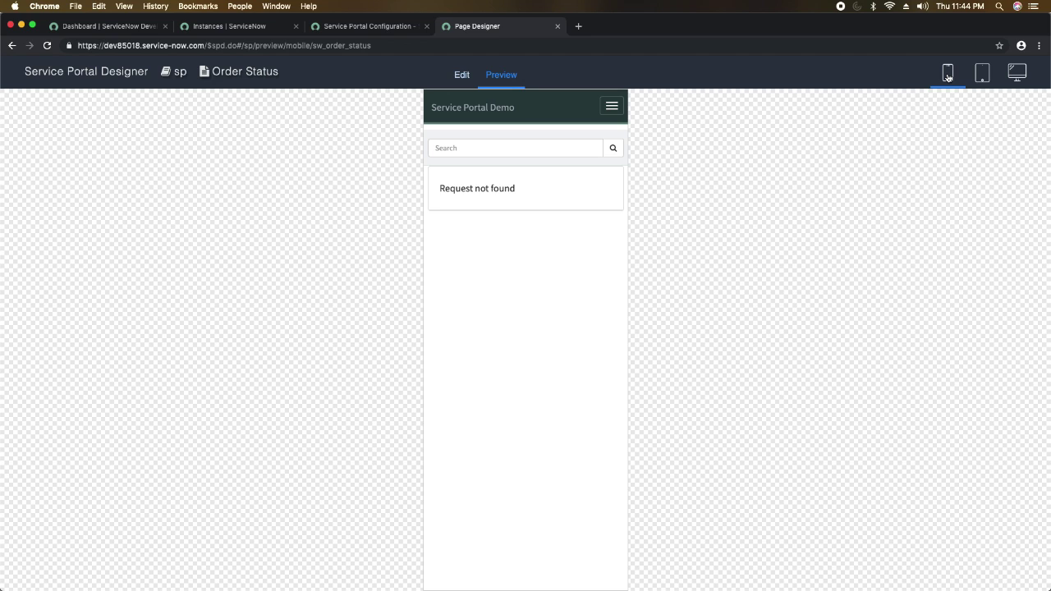
pyautogui.click(1017, 80)
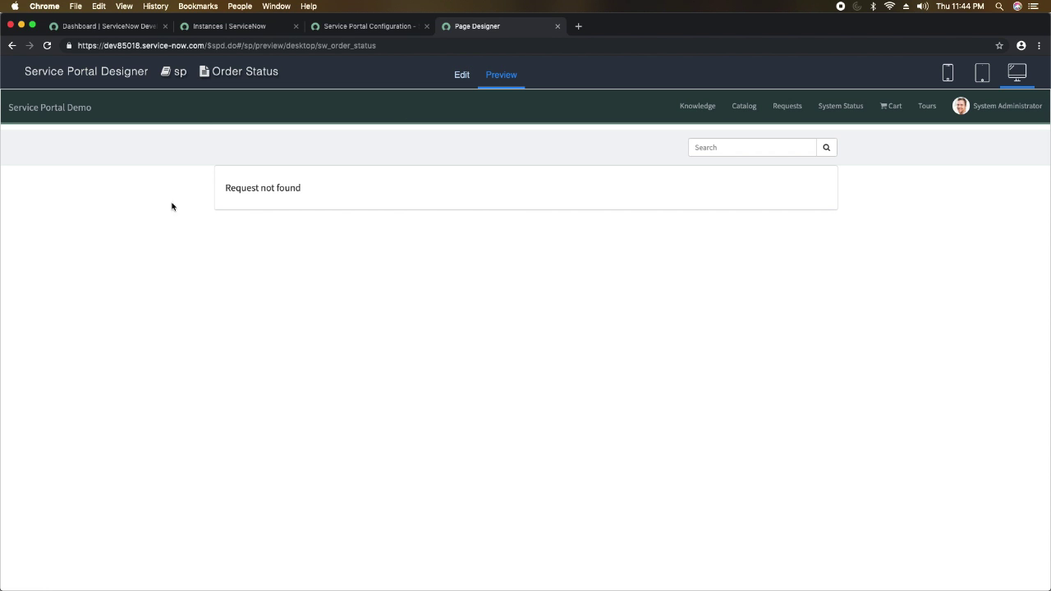
pyautogui.click(557, 28)
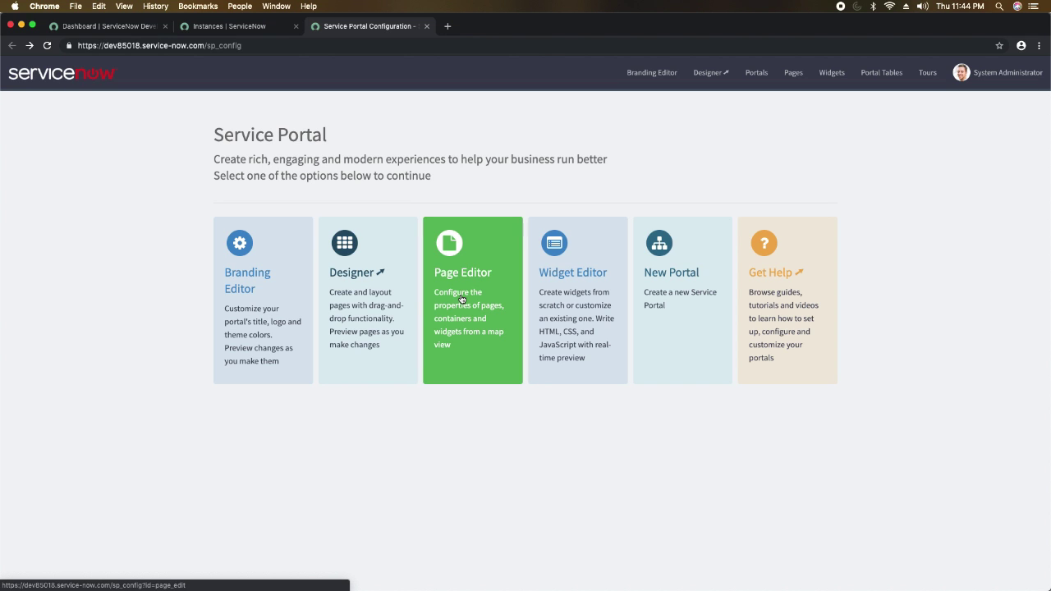
# Step: View the structure map of the Service Portal (index) page in the Page Editor, and return to the configuration home page
pyautogui.click(465, 279)
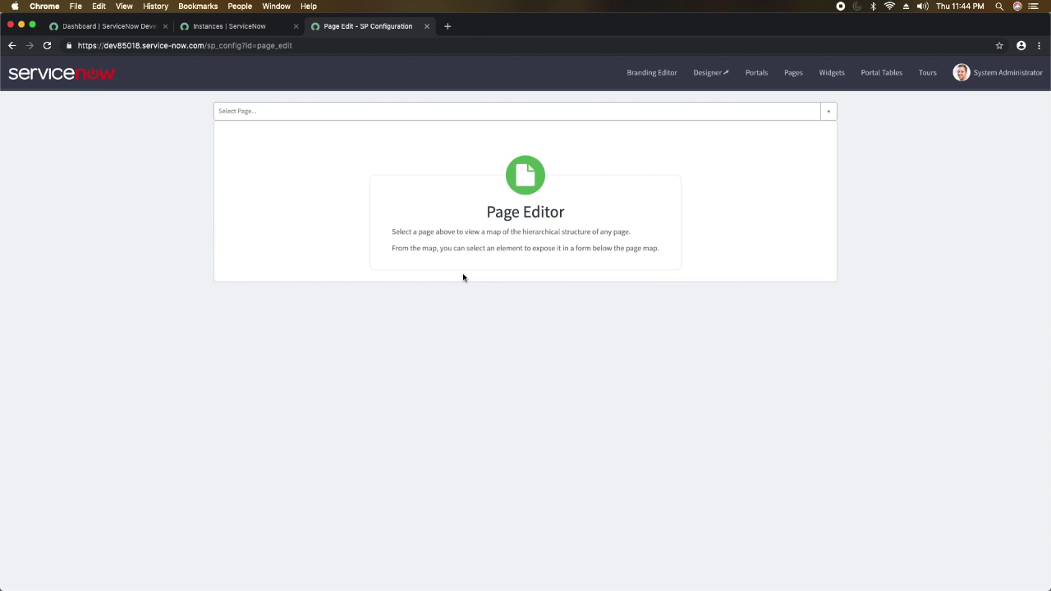
pyautogui.click(511, 117)
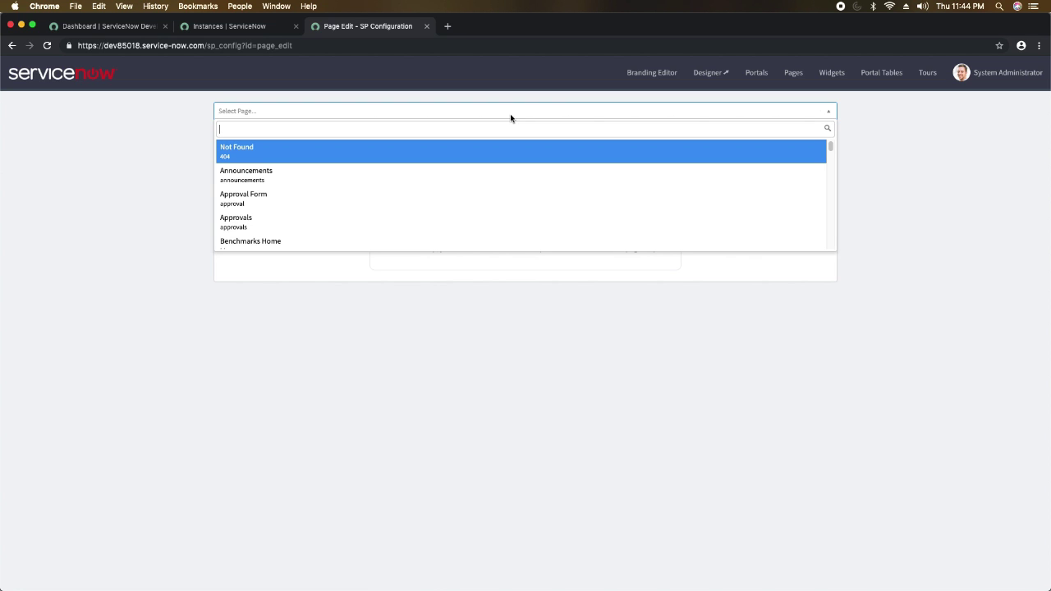
pyautogui.press('Down')
pyautogui.press('Down')
pyautogui.press('Down')
pyautogui.press('Down')
pyautogui.press('Down')
pyautogui.press('Down')
pyautogui.press('Down')
pyautogui.press('Down')
pyautogui.press('Down')
pyautogui.press('Down')
pyautogui.press('Up')
pyautogui.press('Up')
pyautogui.press('Up')
pyautogui.press('Down')
pyautogui.press('Down')
pyautogui.press('Down')
pyautogui.press('Down')
pyautogui.press('Down')
pyautogui.press('Down')
pyautogui.press('Down')
pyautogui.press('Up')
pyautogui.press('Up')
pyautogui.press('Up')
pyautogui.press('Up')
pyautogui.press('Down')
pyautogui.press('Down')
pyautogui.press('Down')
pyautogui.press('Down')
pyautogui.press('Return')
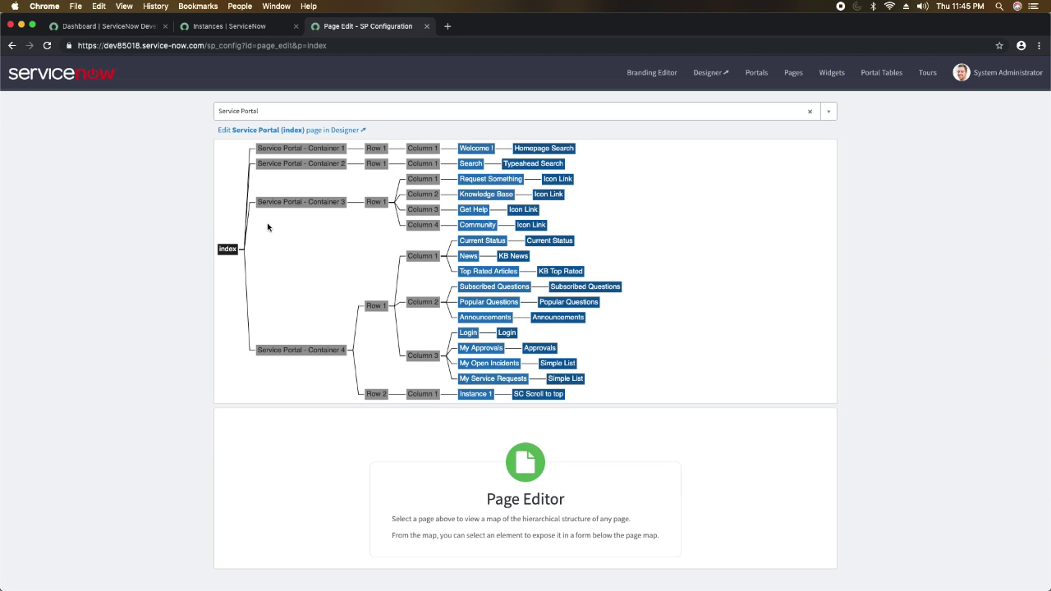
pyautogui.click(11, 45)
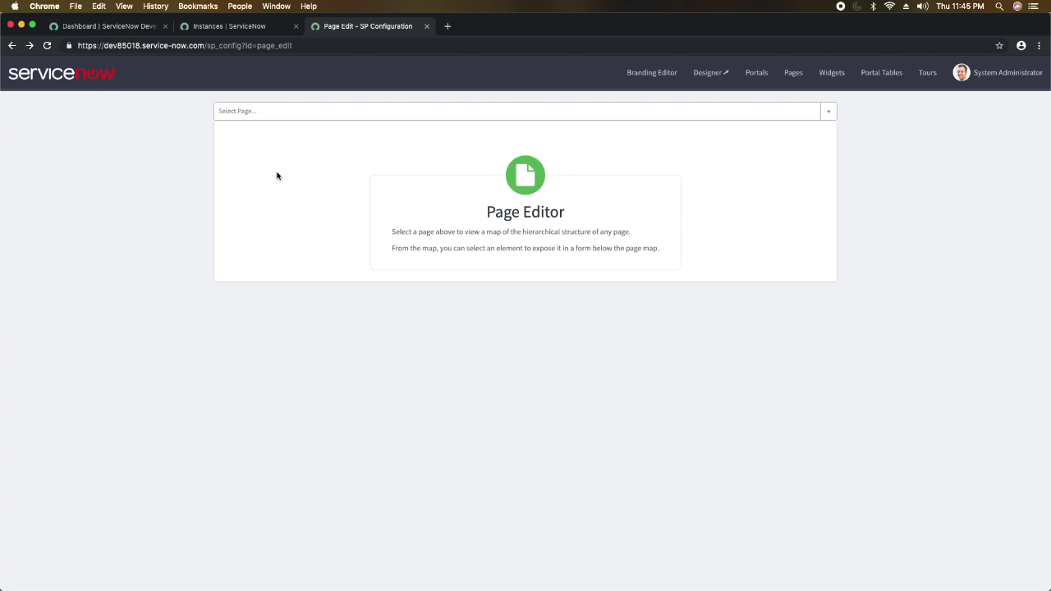
pyautogui.click(12, 45)
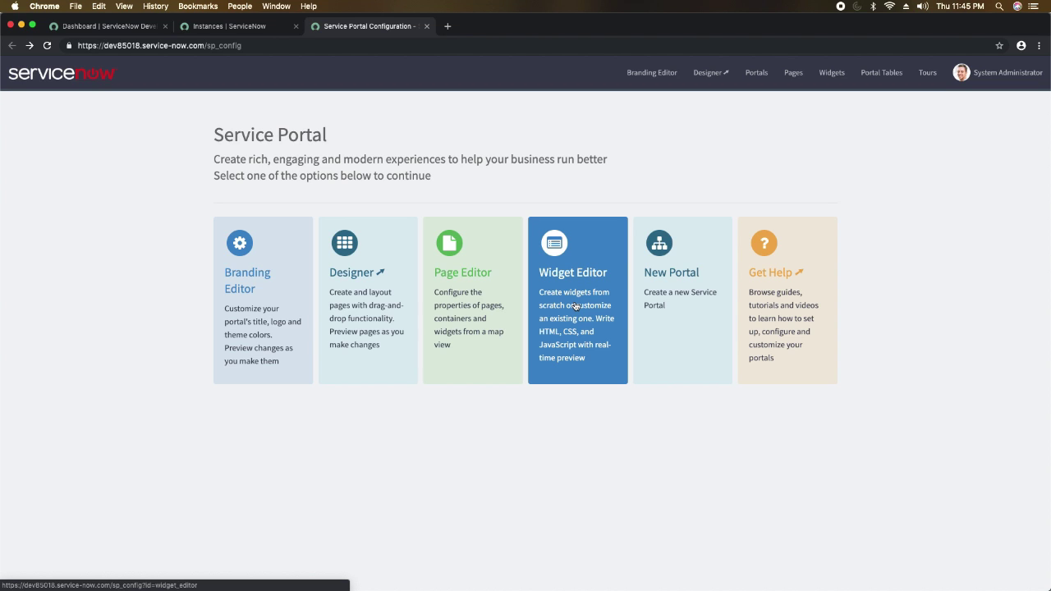
# Step: Look at the Widget Editor and its existing-widget selector without choosing a widget, and return to the configuration home page
pyautogui.click(569, 283)
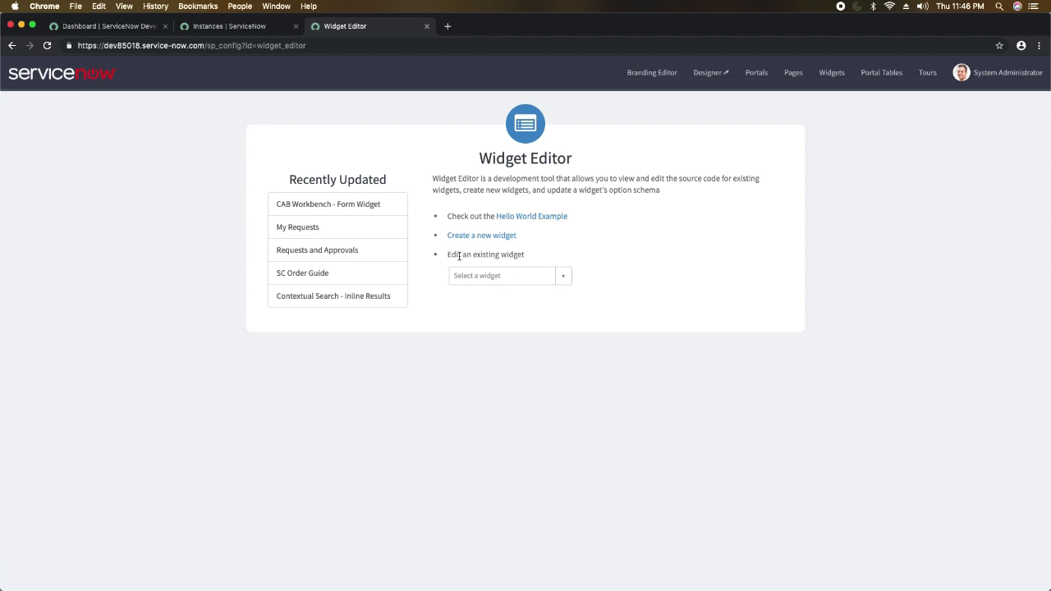
pyautogui.click(562, 279)
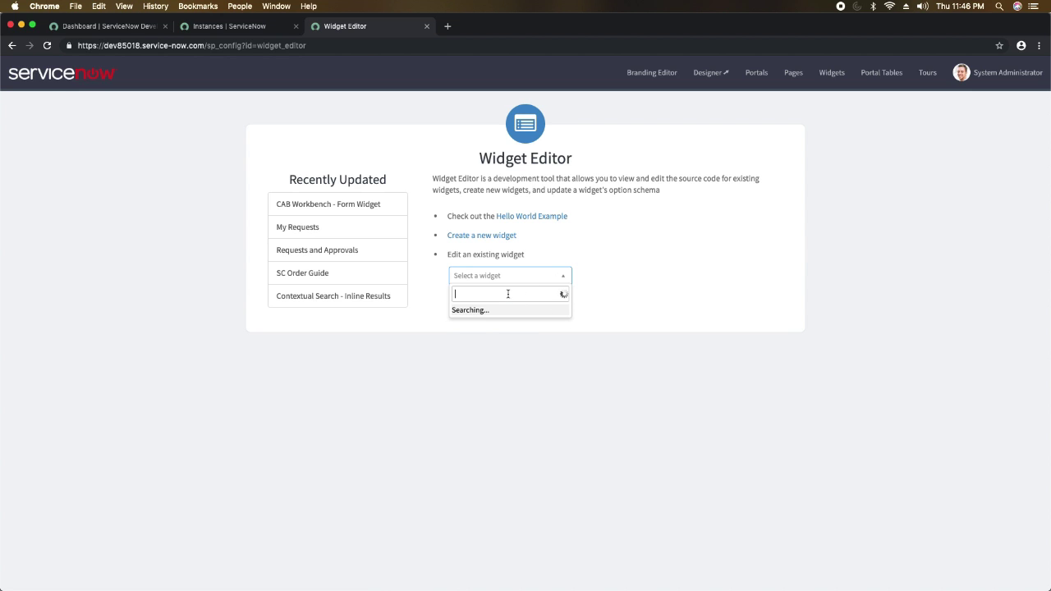
pyautogui.click(633, 266)
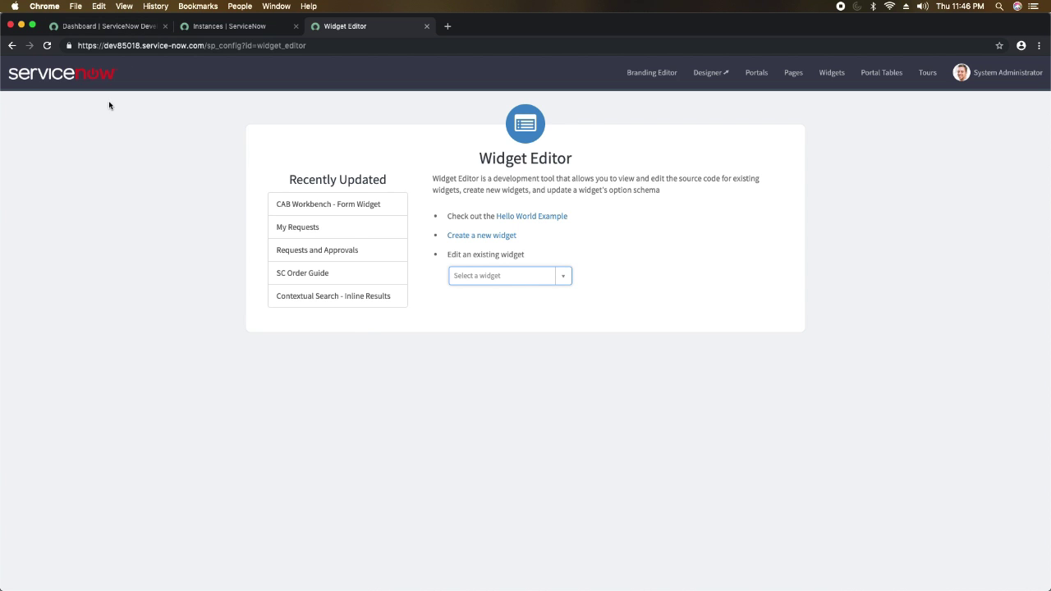
pyautogui.click(13, 46)
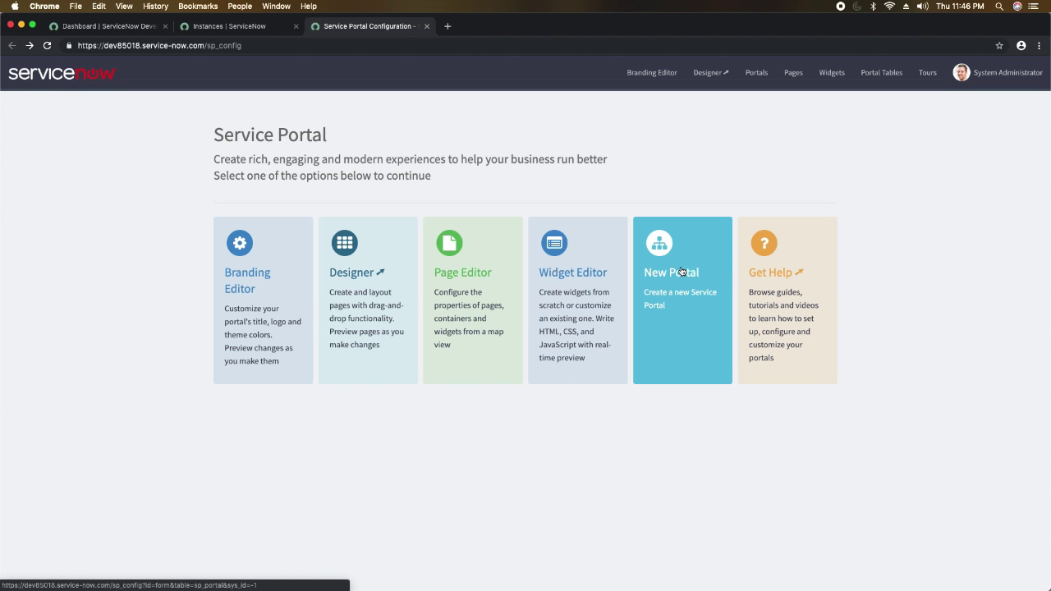
# Step: View the blank new portal form and the Get Help documentation, returning to the configuration home page after each
pyautogui.click(671, 293)
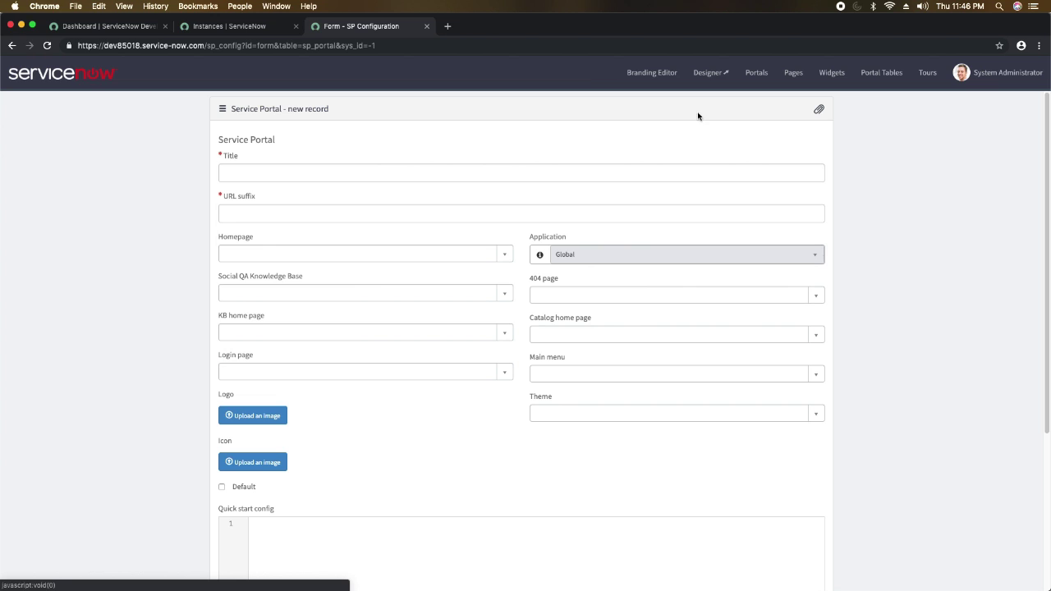
pyautogui.click(12, 45)
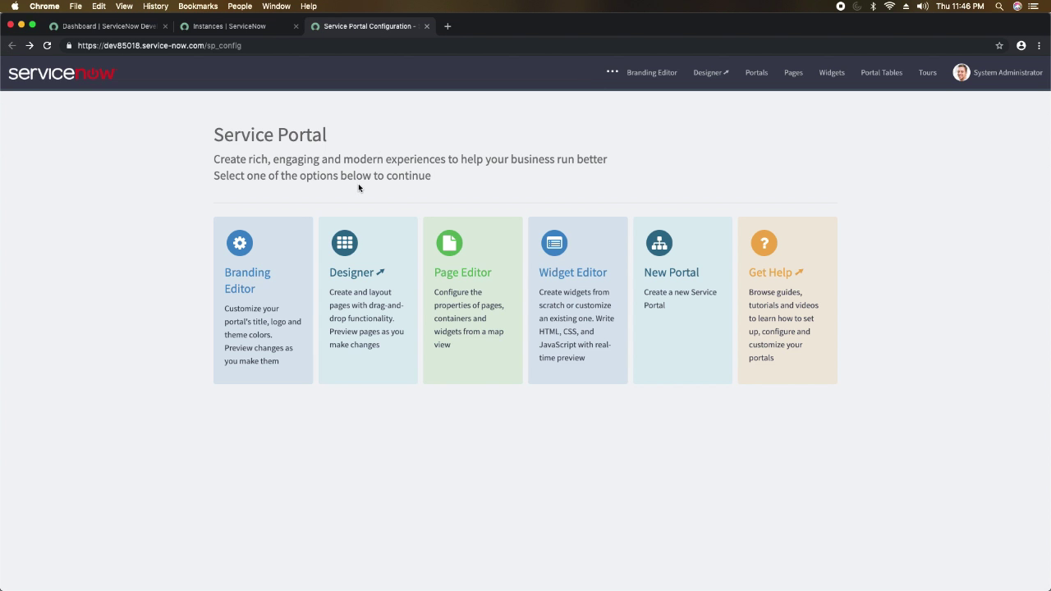
pyautogui.click(774, 292)
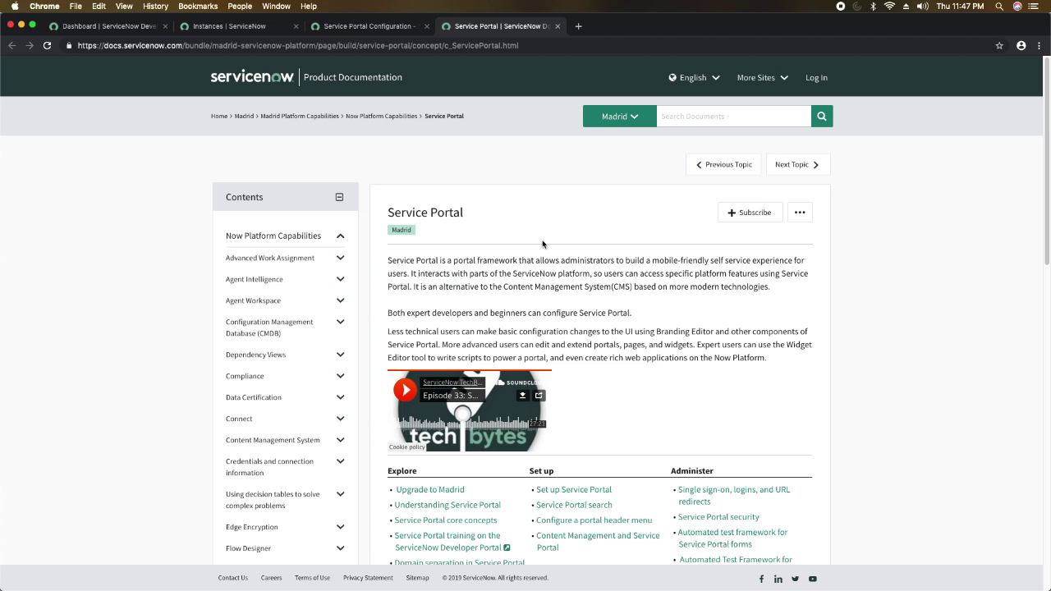
pyautogui.click(559, 27)
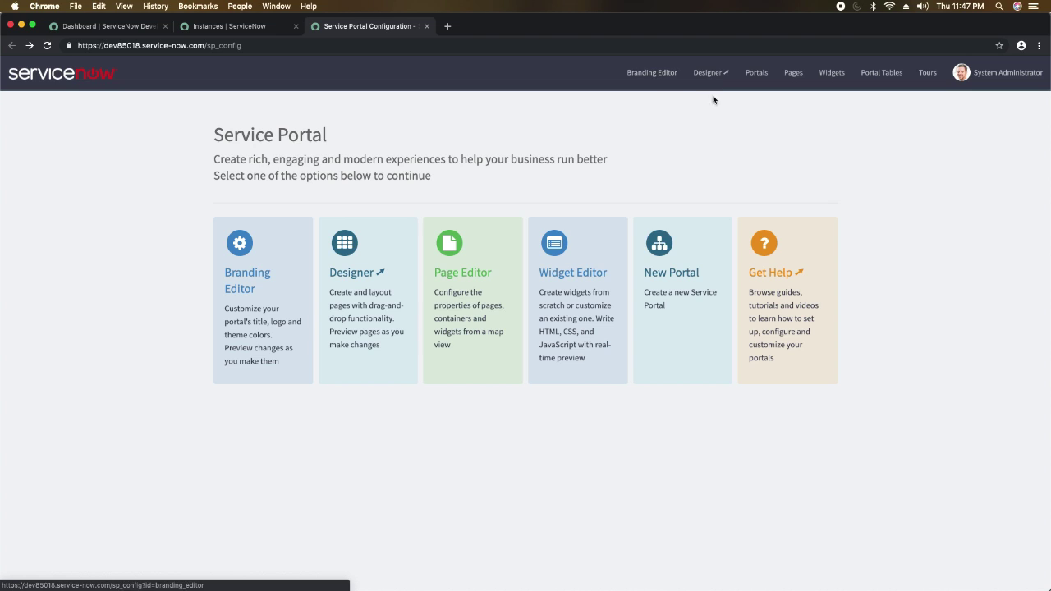
# Step: View the Service Portal Demo structure map in the Portal Editor and check its portal selector without changing the portal
pyautogui.click(756, 73)
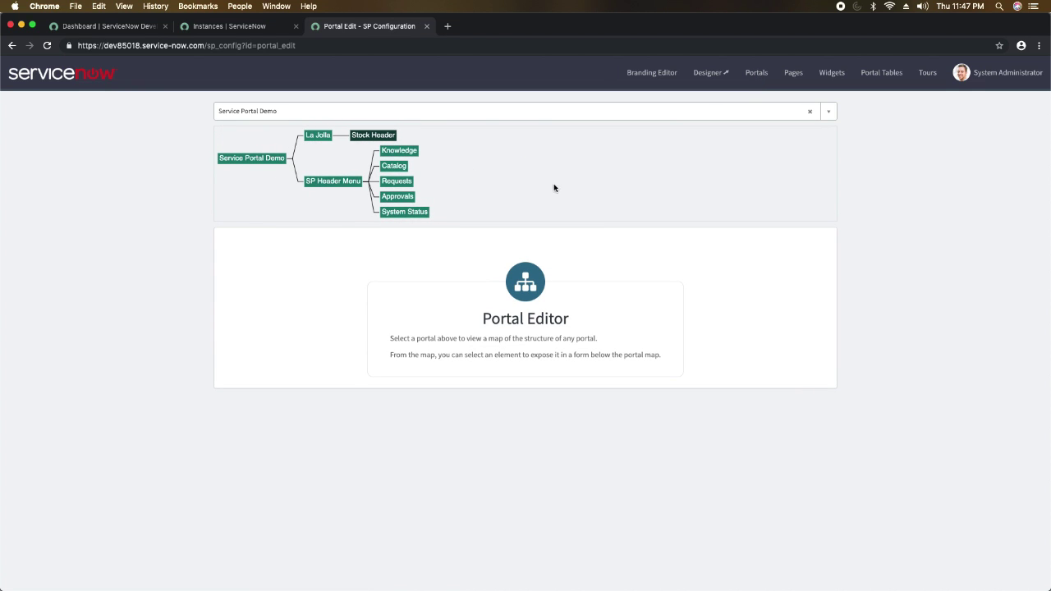
pyautogui.click(367, 115)
pyautogui.click(34, 192)
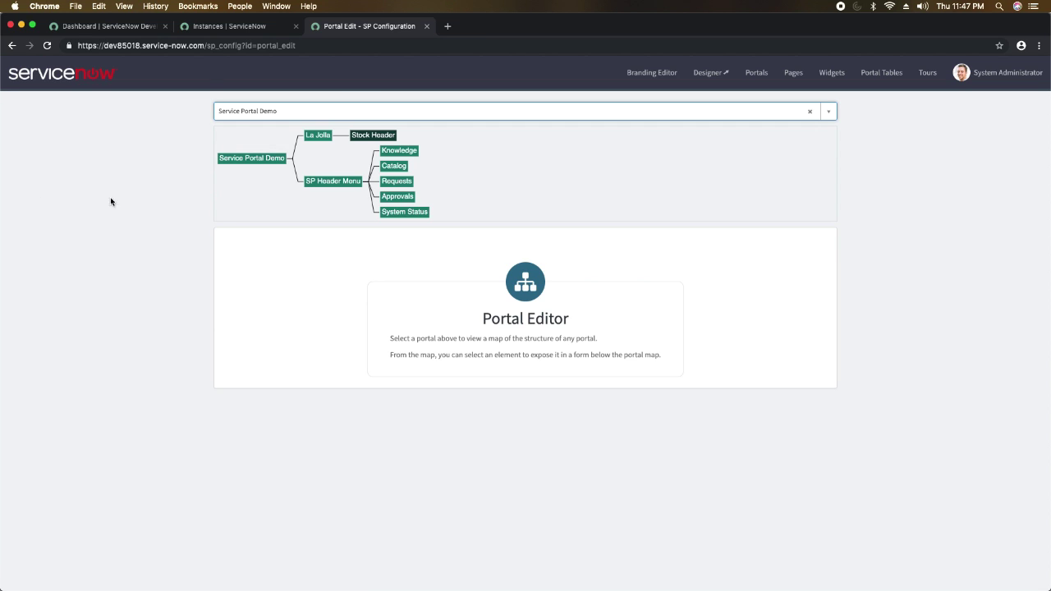
# Step: Visit the Page Editor and the Widget Editor through the header navigation
pyautogui.click(793, 74)
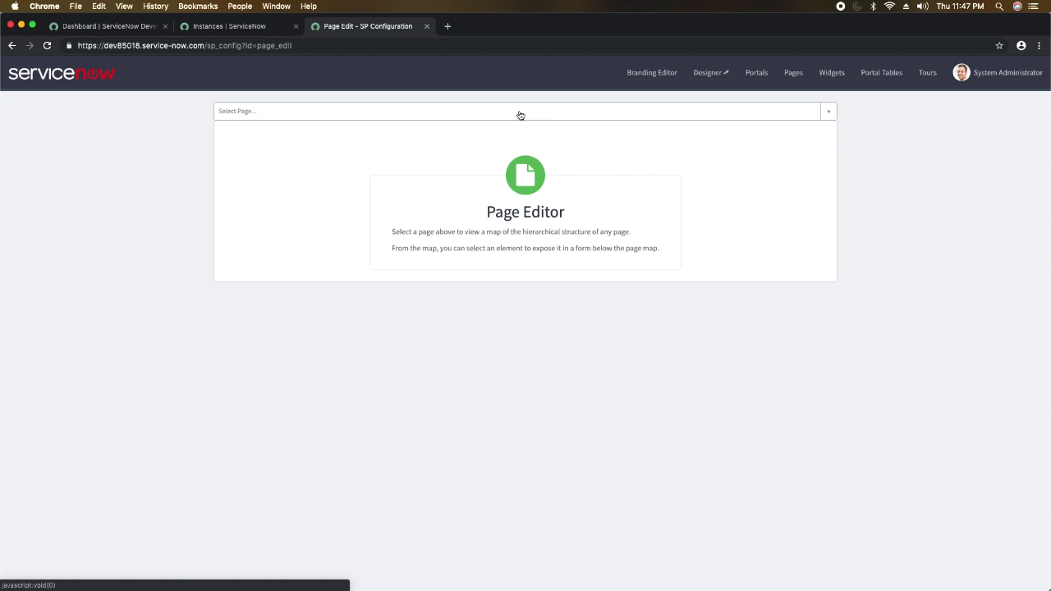
pyautogui.click(831, 76)
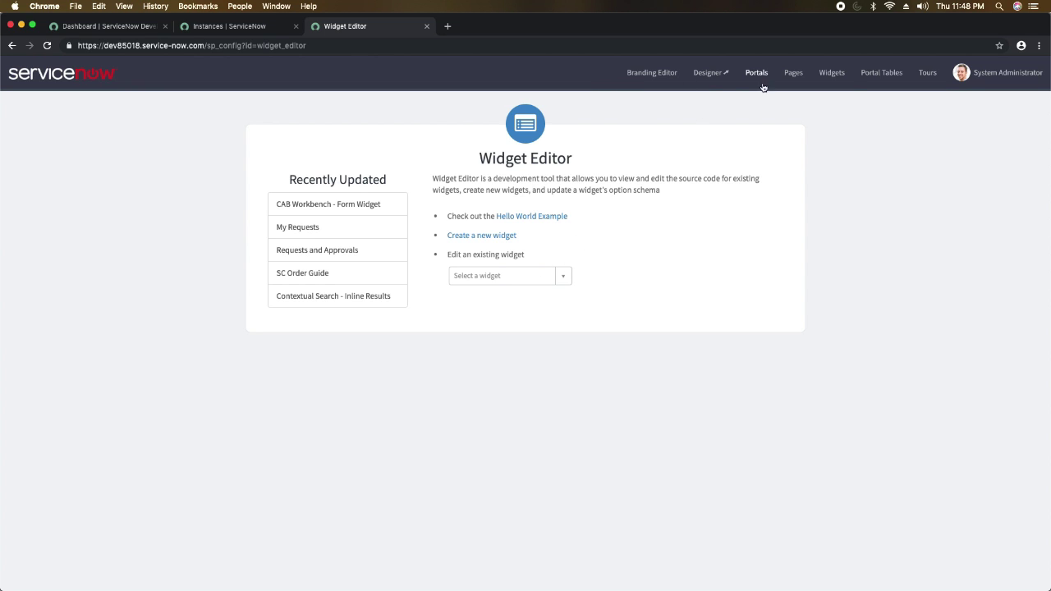
# Step: Browse the list of available portal tables, and check the tours offered for the Widget Editor page
pyautogui.click(876, 75)
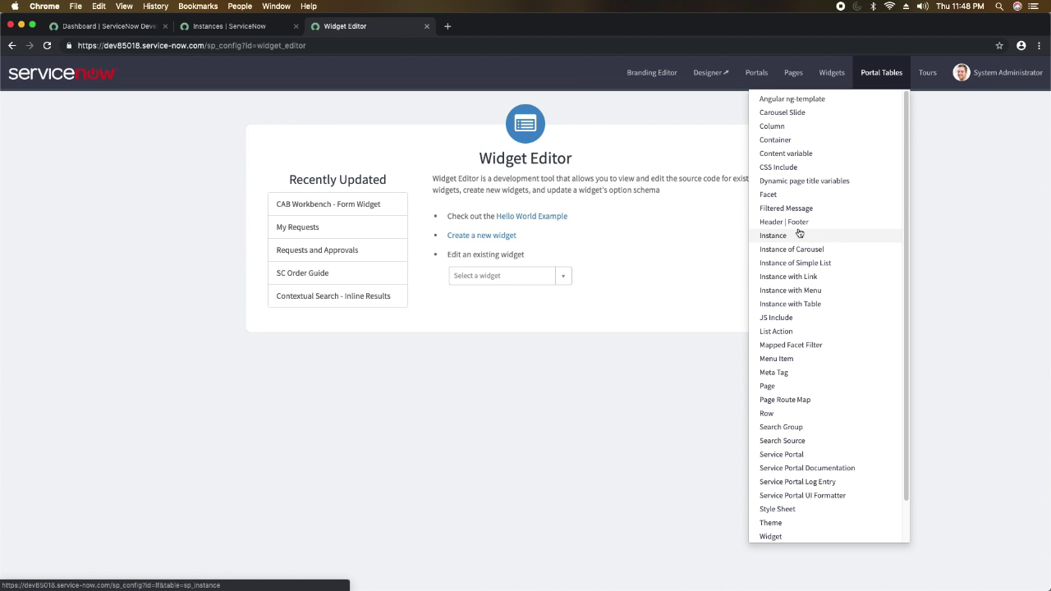
pyautogui.scroll(-1, 798, 235)
pyautogui.scroll(1, 812, 246)
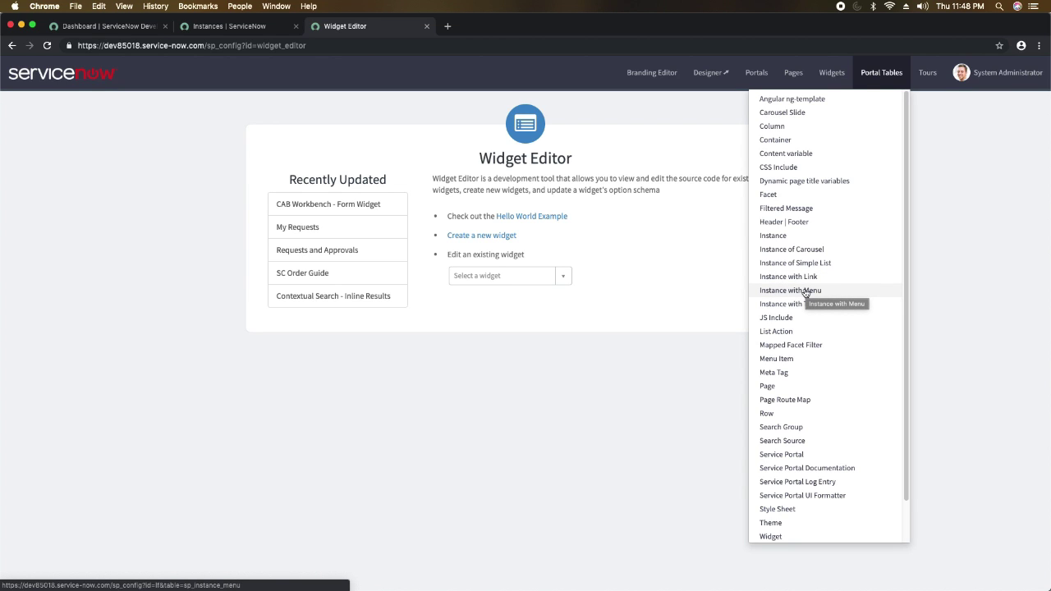
pyautogui.scroll(-1, 805, 294)
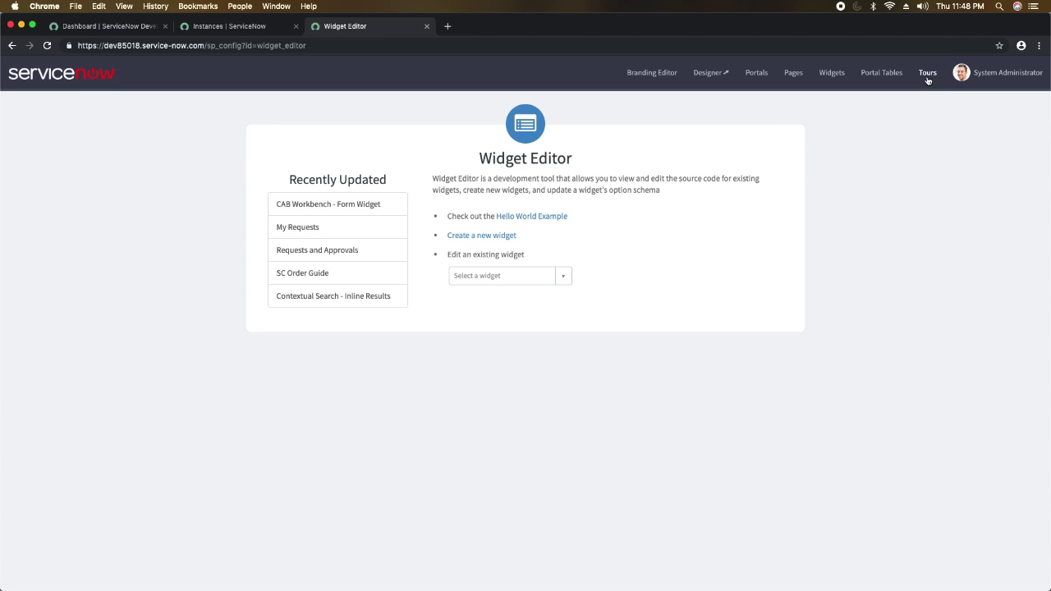
pyautogui.moveTo(928, 80)
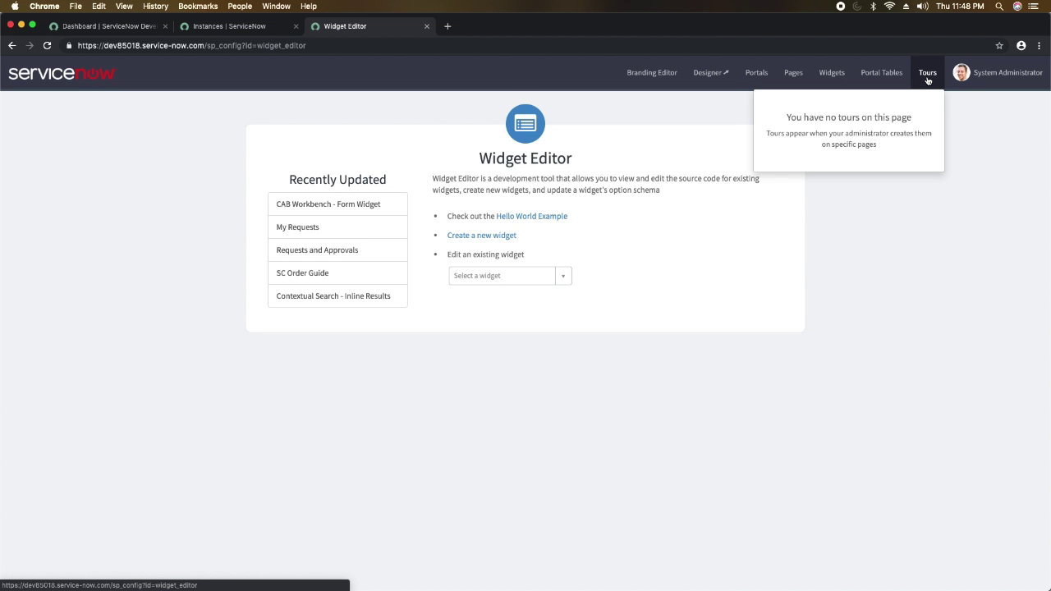